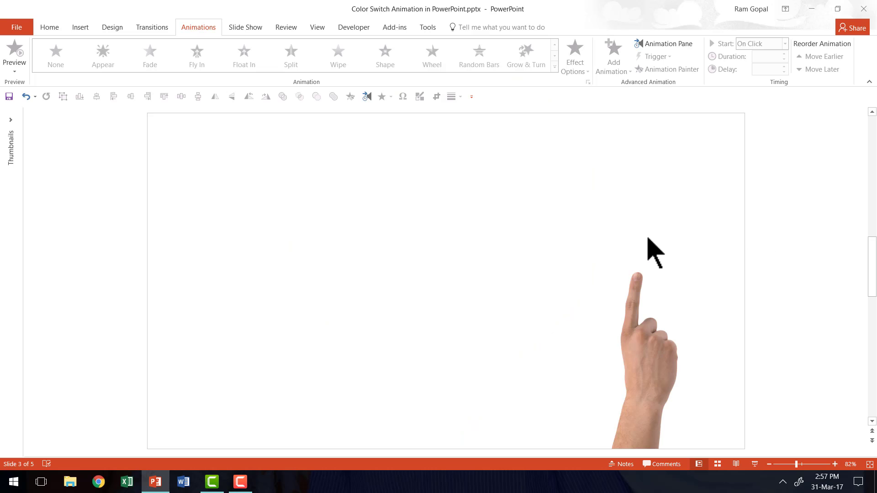
# Step: Draw a dark grey circle with no outline near the slide centre
pyautogui.click(657, 356)
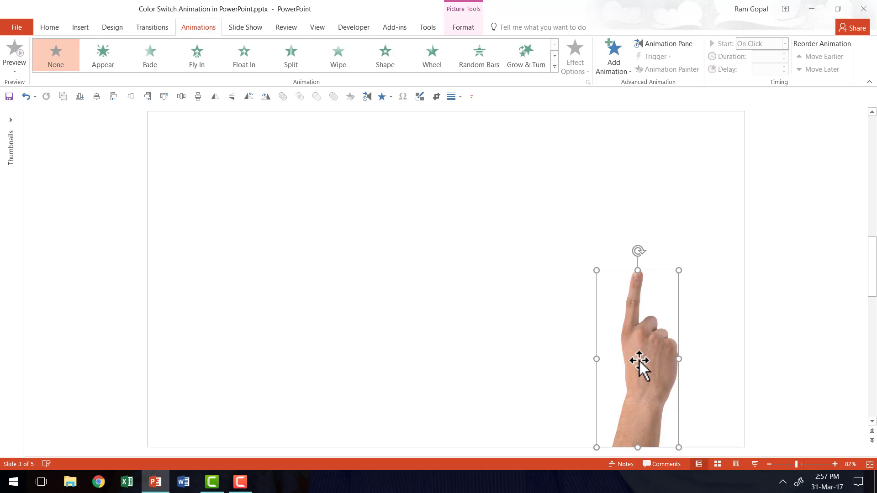
pyautogui.click(62, 30)
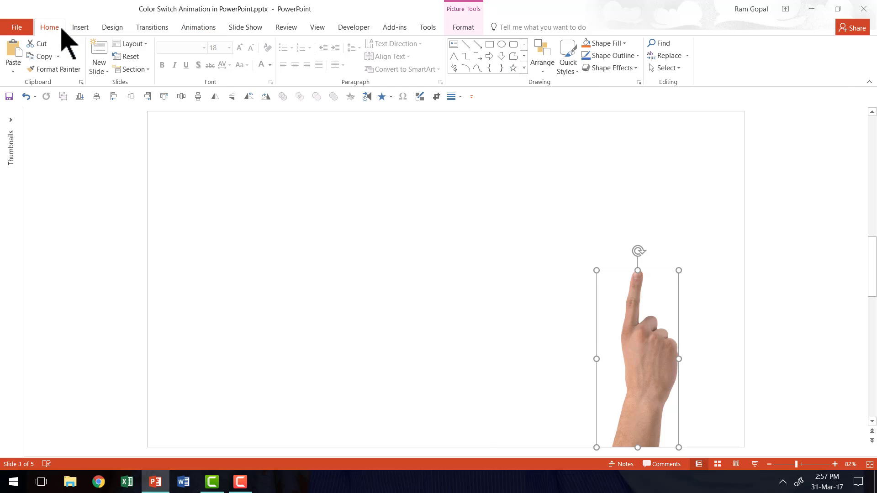
pyautogui.click(524, 68)
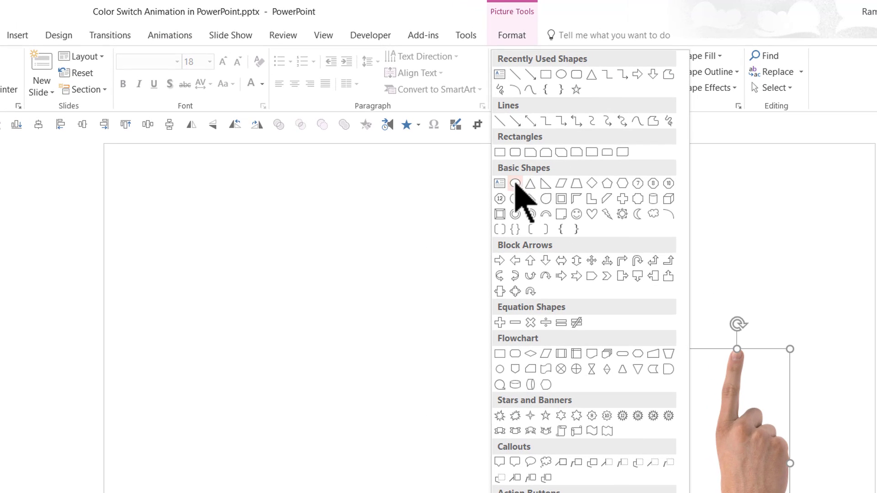
pyautogui.click(515, 183)
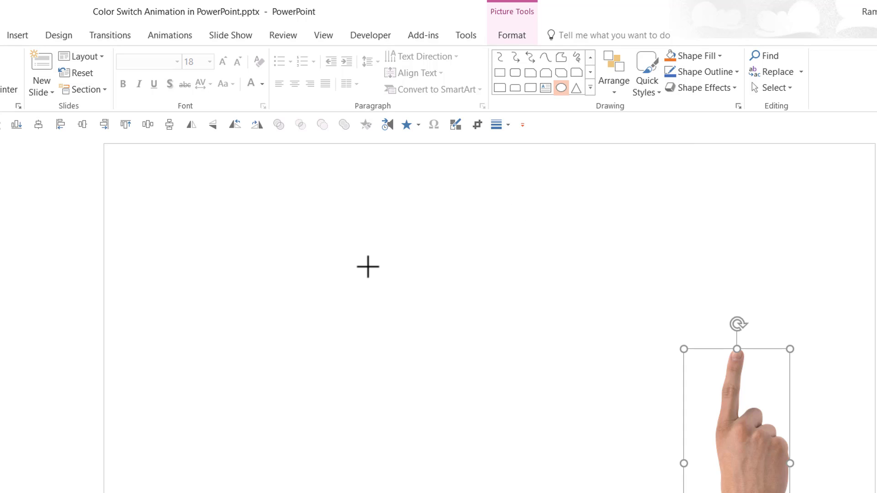
pyautogui.moveTo(381, 271); pyautogui.dragTo(518, 409)
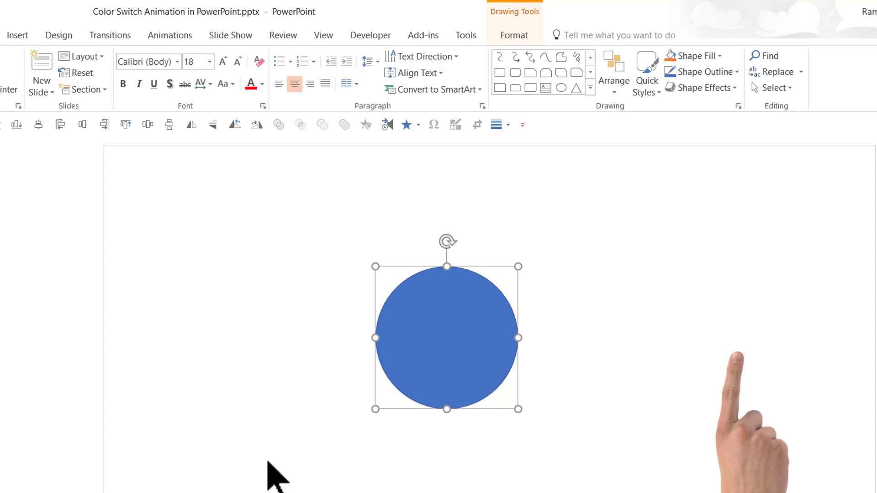
pyautogui.click(723, 73)
pyautogui.click(715, 193)
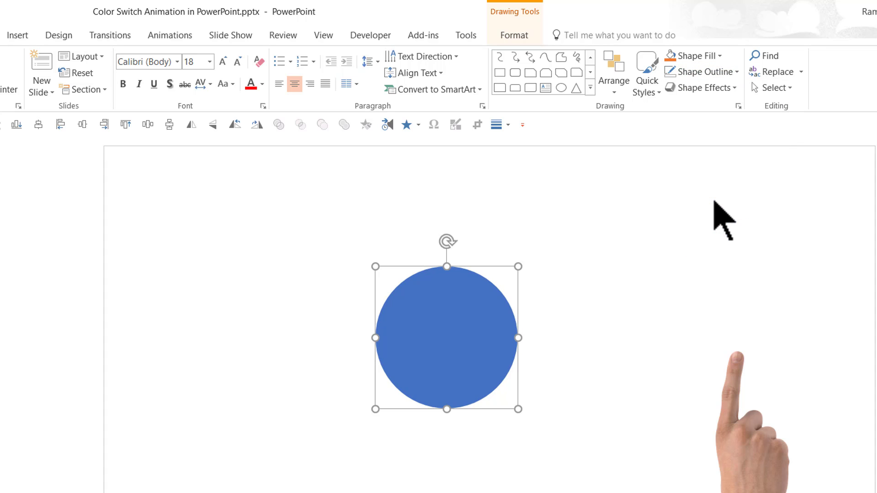
pyautogui.click(710, 57)
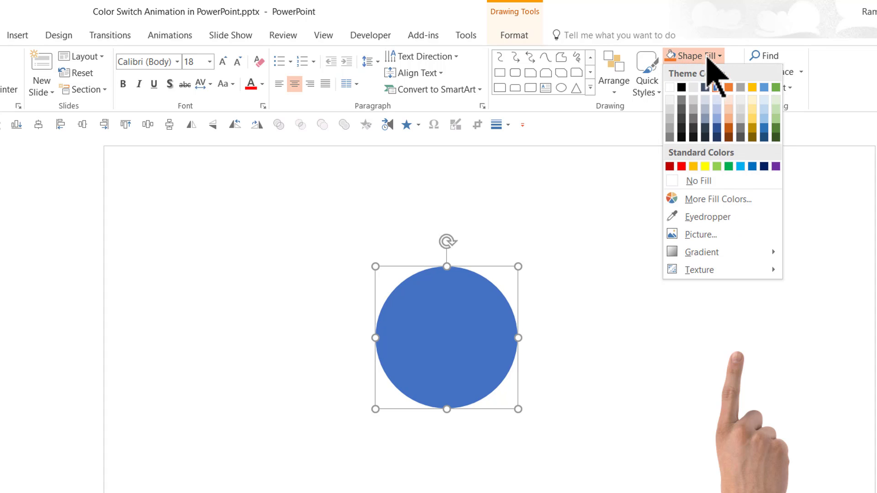
pyautogui.click(687, 113)
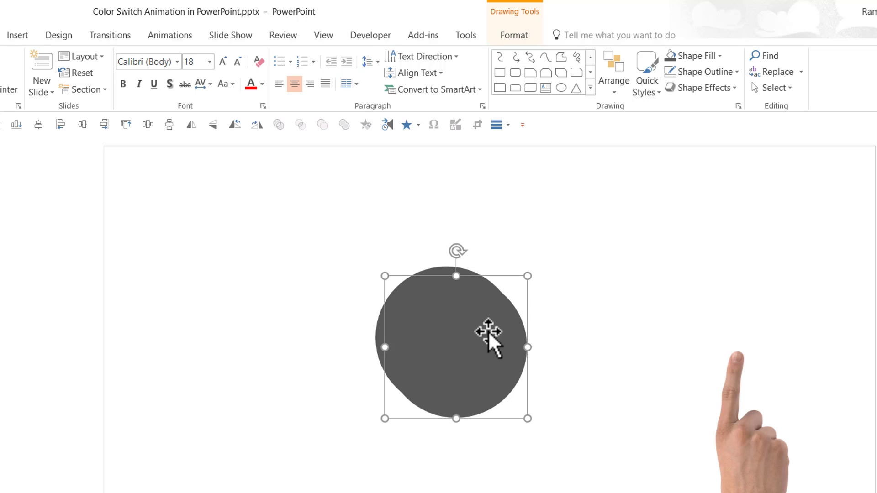
# Step: Duplicate the circle to its left and fill the copy yellow
pyautogui.moveTo(475, 333); pyautogui.dragTo(327, 315)
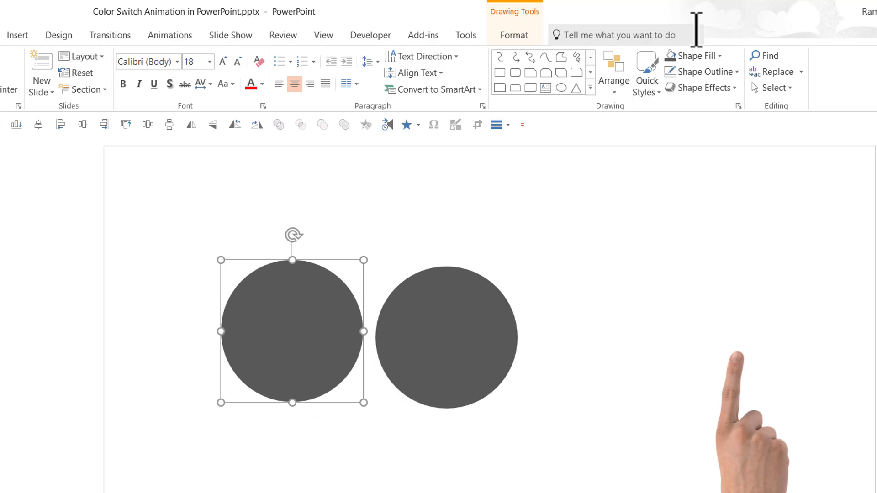
pyautogui.click(692, 56)
pyautogui.click(693, 166)
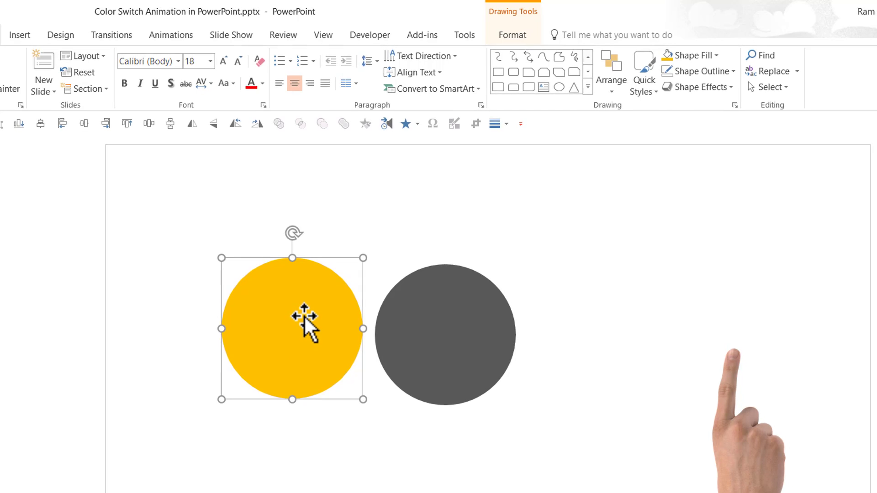
# Step: Give the yellow circle a gold Glow preset, enlarged to 60 pt at 60% transparency
pyautogui.rightClick(302, 247)
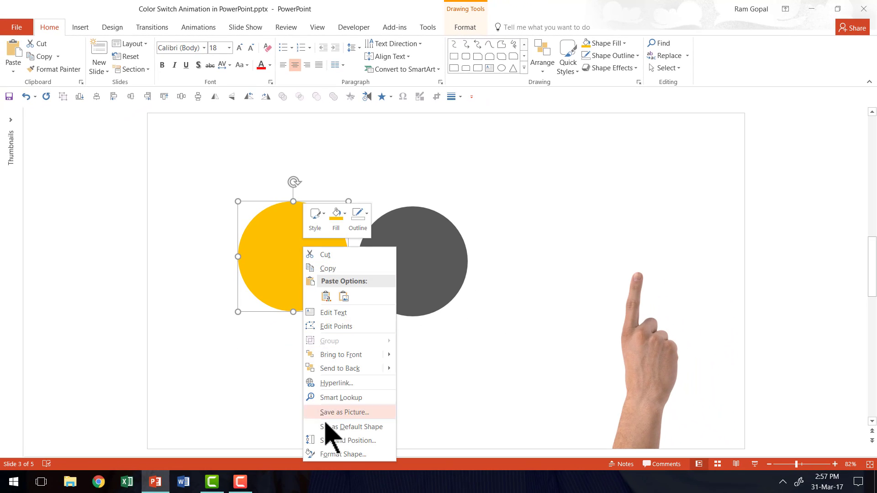
pyautogui.click(335, 454)
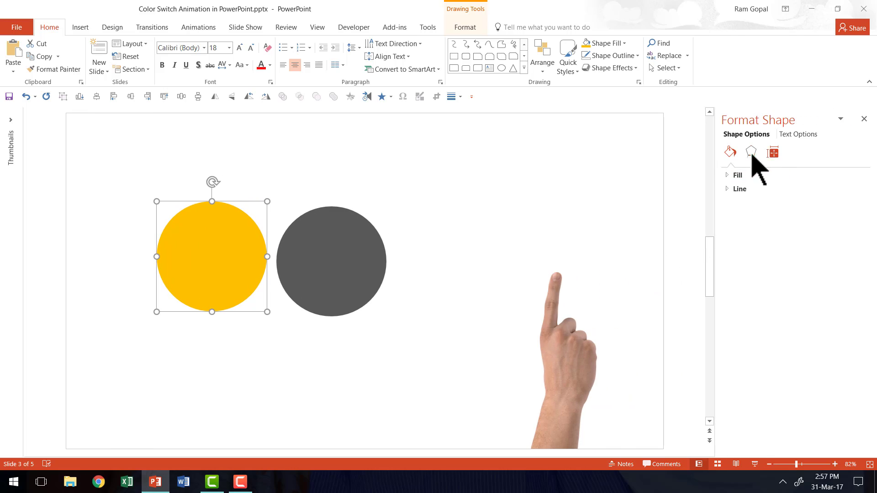
pyautogui.click(749, 153)
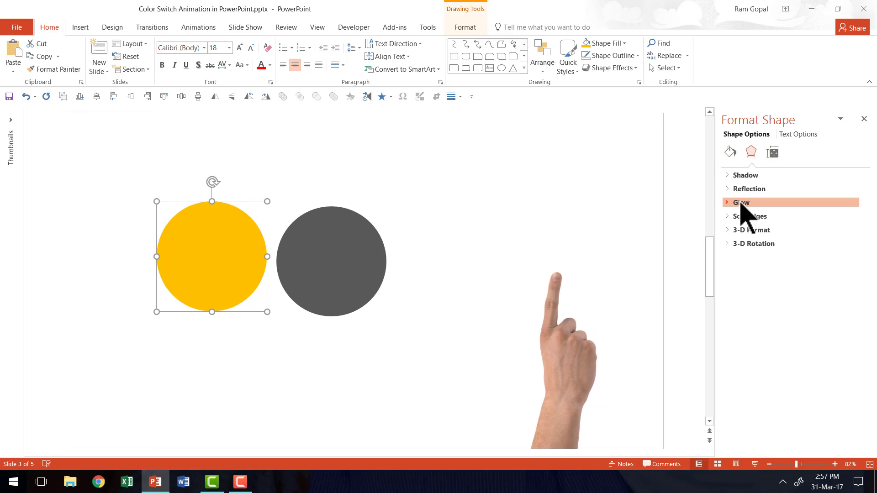
pyautogui.click(741, 206)
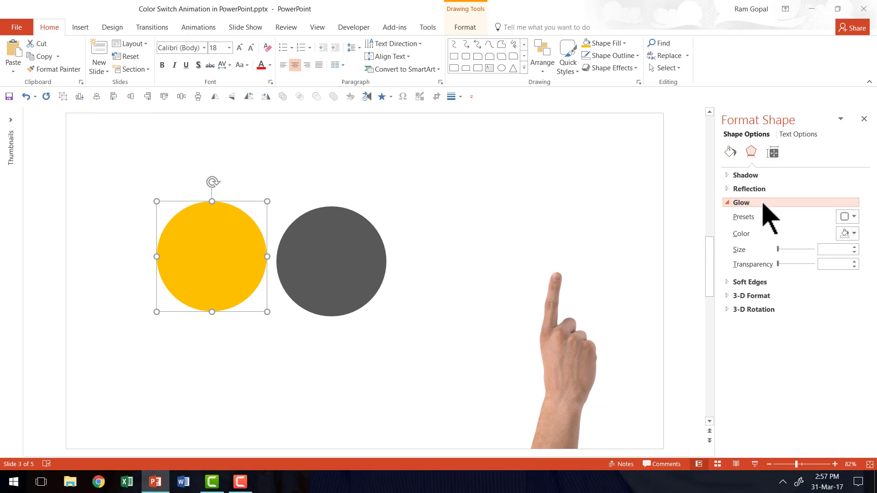
pyautogui.click(849, 219)
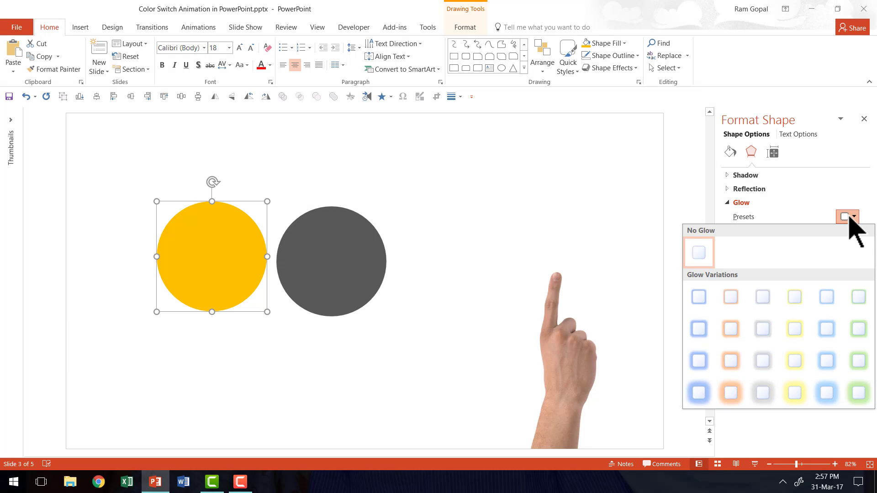
pyautogui.click(801, 402)
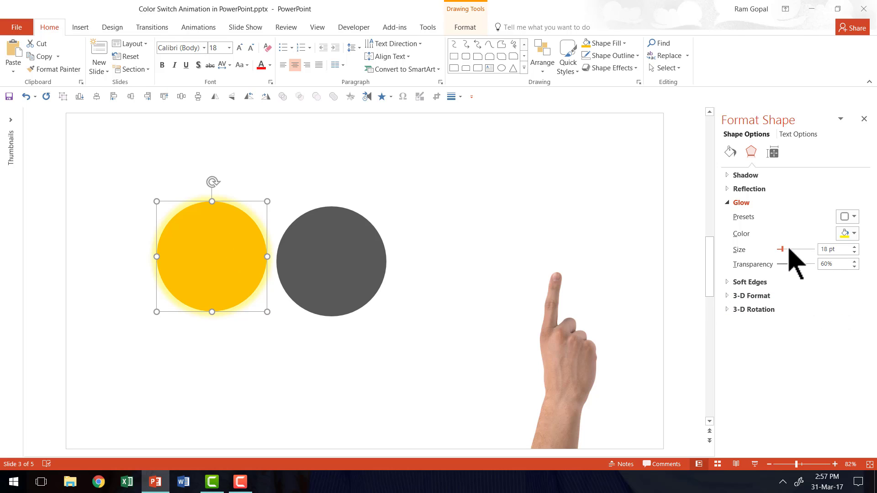
pyautogui.moveTo(784, 251); pyautogui.dragTo(795, 252)
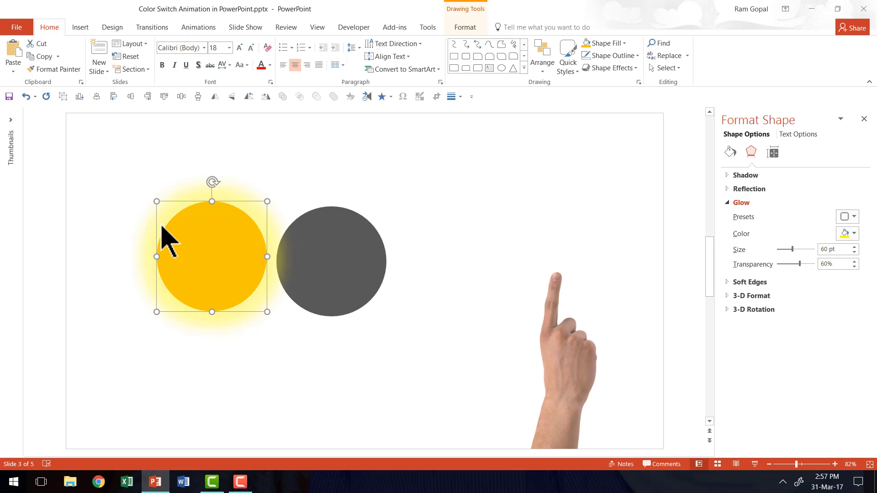
# Step: Move the glowing yellow circle behind the dark grey circle
pyautogui.rightClick(227, 230)
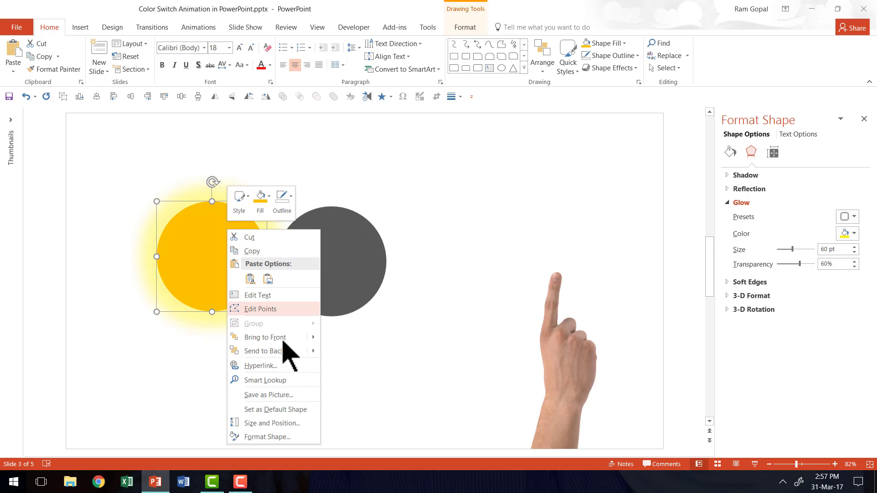
pyautogui.click(276, 355)
pyautogui.moveTo(204, 260); pyautogui.dragTo(323, 262)
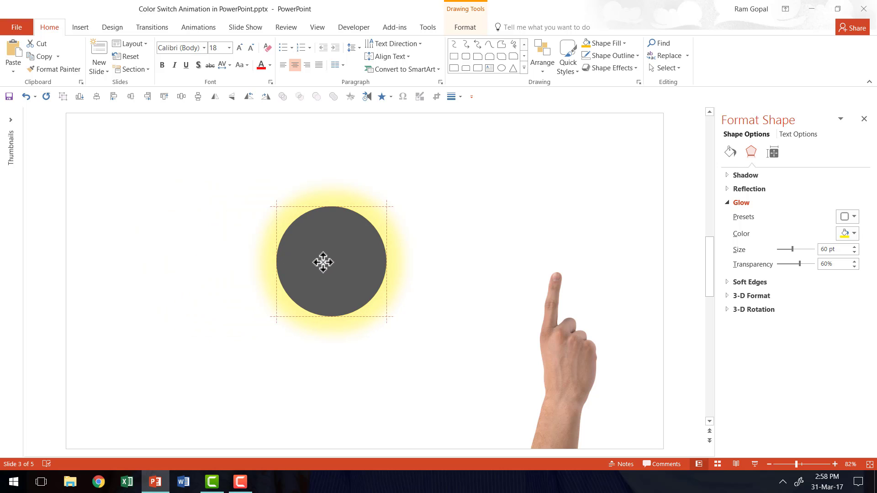
# Step: Move the hand picture under the circle so its fingertip touches it, and bring it to front
pyautogui.click(479, 329)
pyautogui.moveTo(558, 362)
pyautogui.mouseDown()
pyautogui.moveTo(348, 347)
pyautogui.moveTo(309, 352)
pyautogui.moveTo(301, 363)
pyautogui.moveTo(308, 358)
pyautogui.mouseUp()
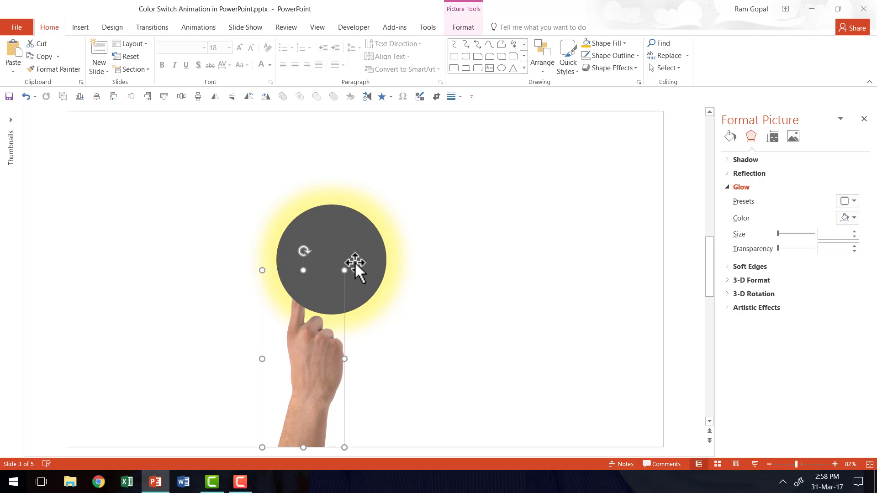
pyautogui.rightClick(327, 358)
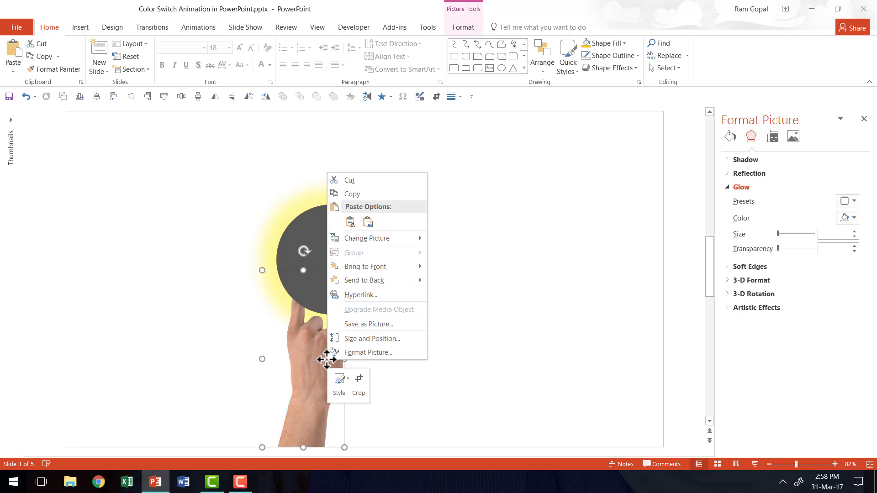
pyautogui.click(368, 269)
pyautogui.click(496, 312)
pyautogui.click(377, 281)
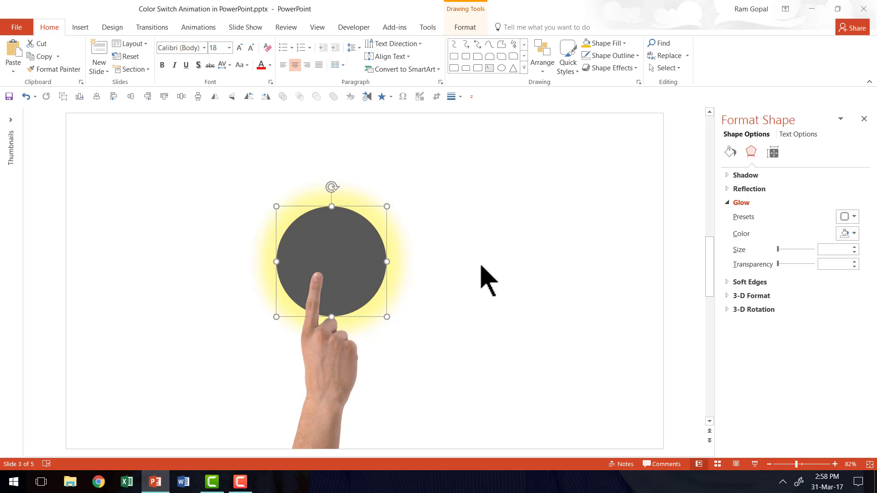
# Step: Close the Format pane and give the hand picture a Rise Up entrance effect
pyautogui.click(864, 119)
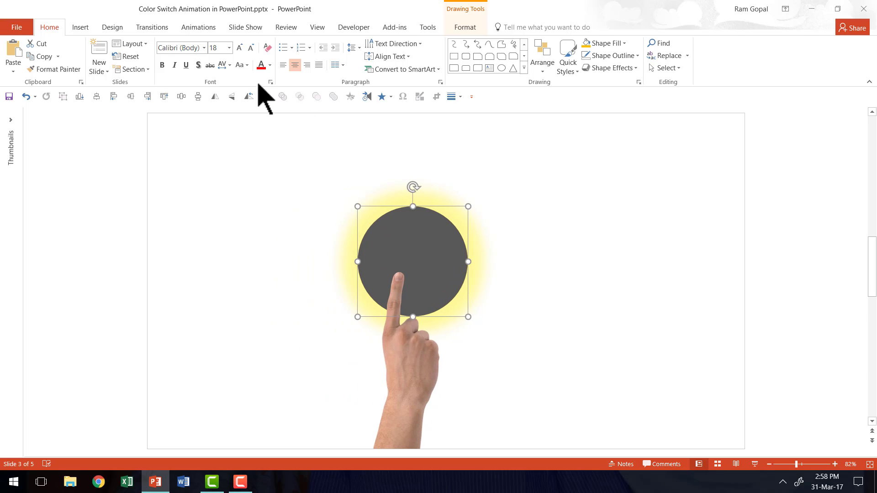
pyautogui.click(195, 29)
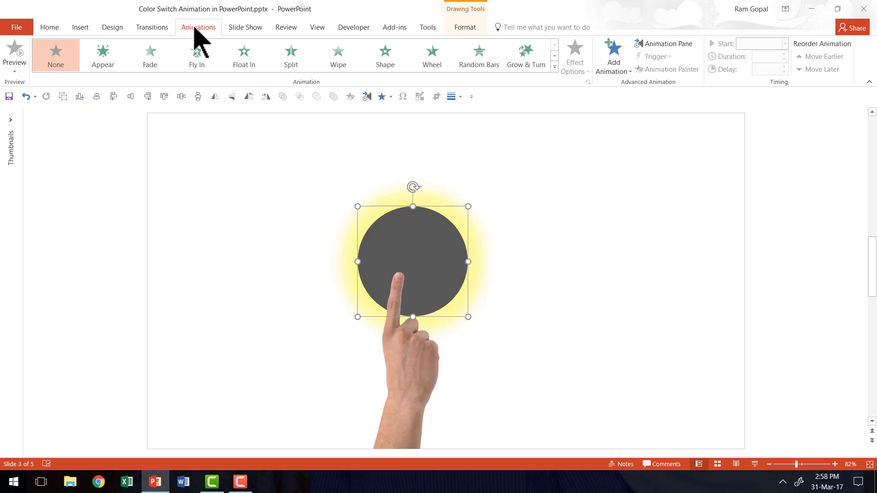
pyautogui.click(664, 46)
pyautogui.click(670, 190)
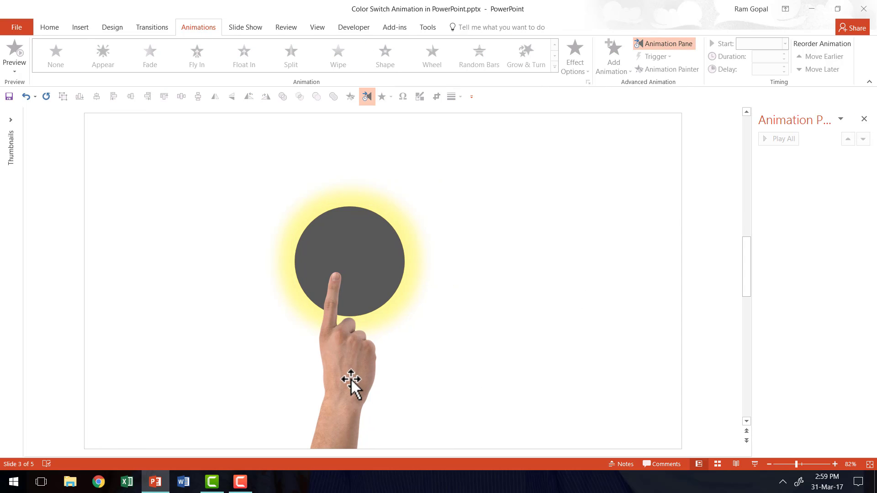
pyautogui.click(348, 359)
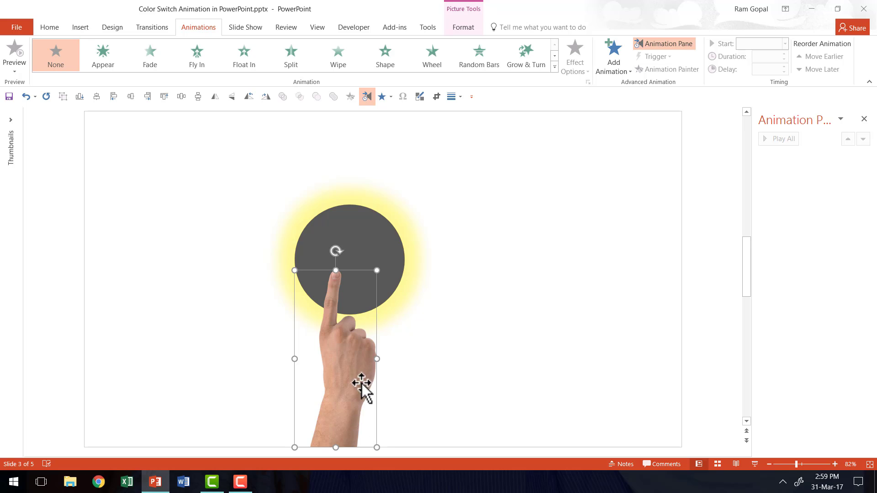
pyautogui.click(554, 66)
pyautogui.click(76, 365)
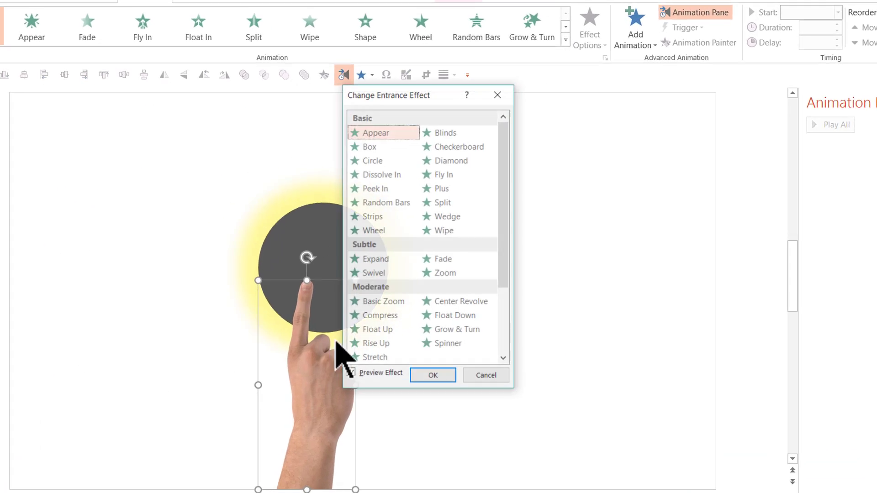
pyautogui.moveTo(509, 232); pyautogui.dragTo(508, 348)
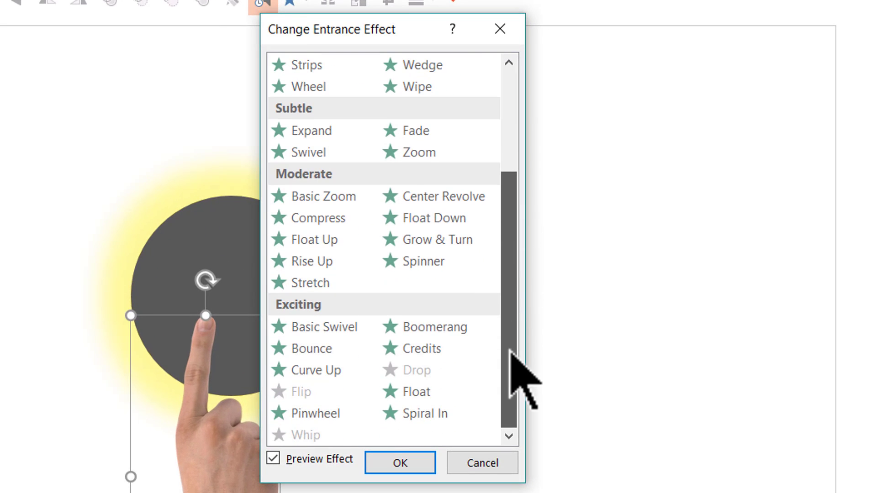
pyautogui.click(322, 264)
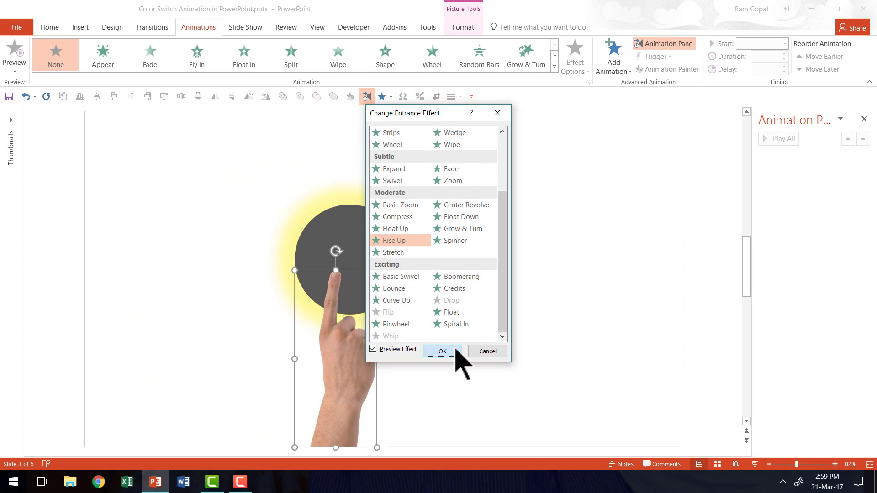
pyautogui.click(456, 348)
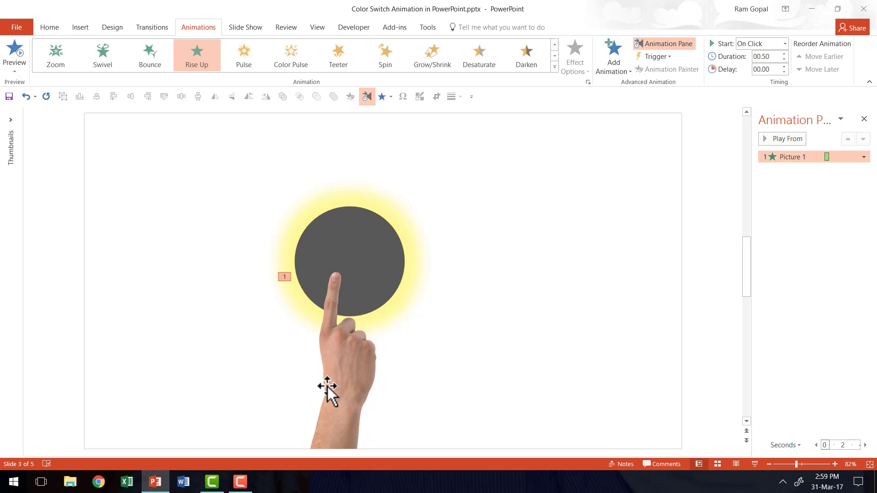
pyautogui.click(372, 253)
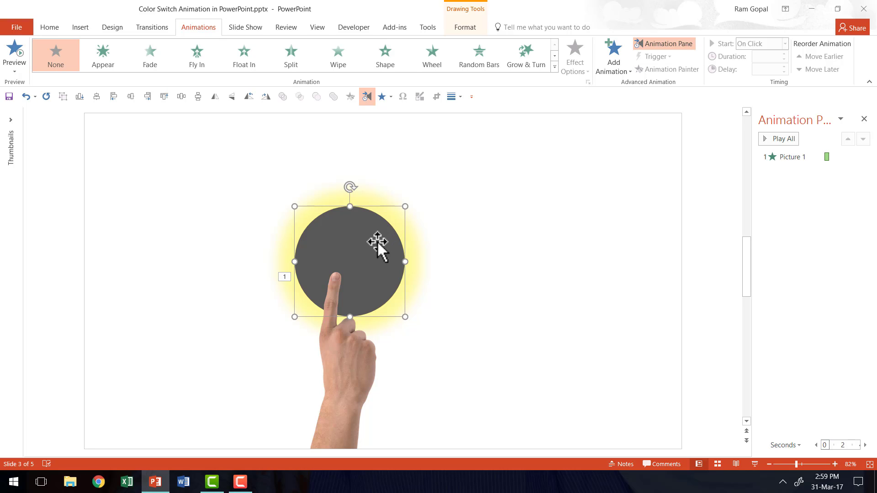
# Step: Add an orange Object Color emphasis to the dark circle, starting After Previous
pyautogui.click(554, 67)
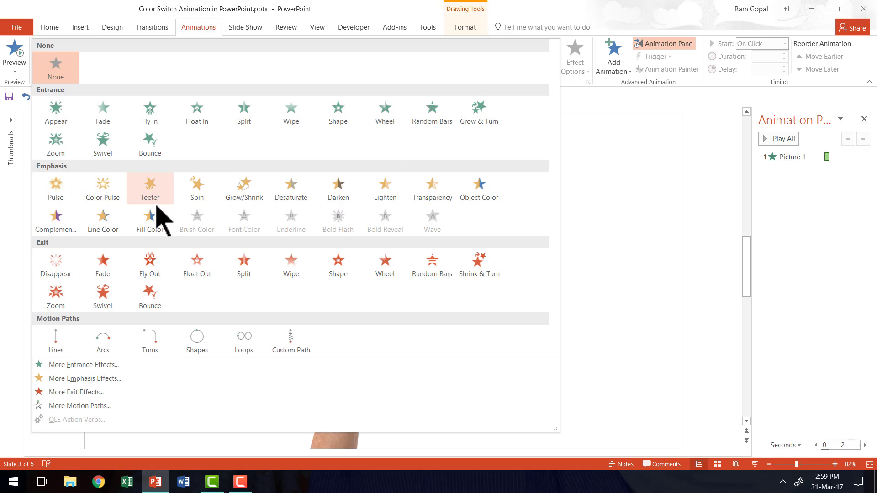
pyautogui.click(483, 199)
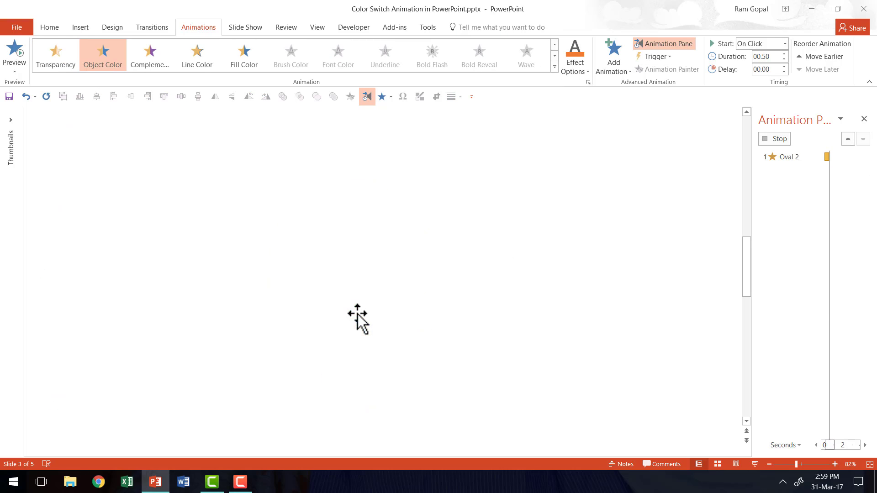
pyautogui.click(578, 72)
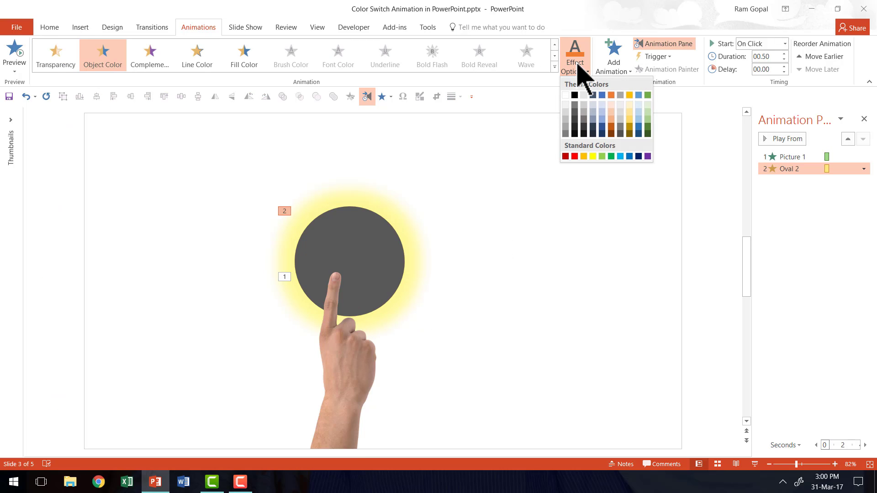
pyautogui.click(584, 156)
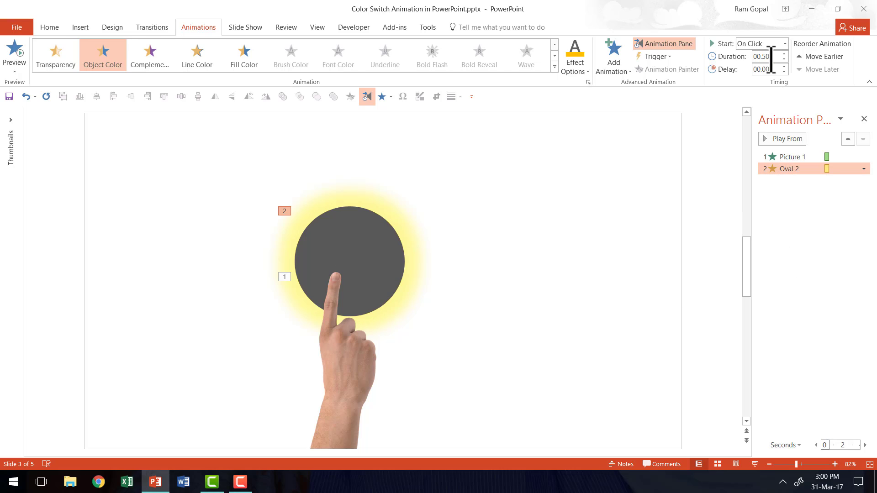
pyautogui.click(785, 44)
pyautogui.click(766, 80)
# Step: Give the yellow glow oval a Fade entrance starting With Previous, then restore the dark circle
pyautogui.click(632, 234)
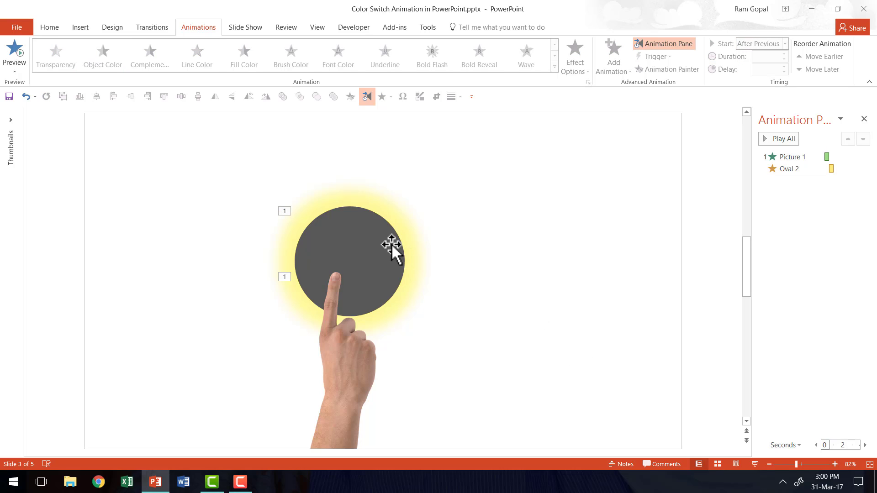
pyautogui.moveTo(391, 245); pyautogui.dragTo(321, 235)
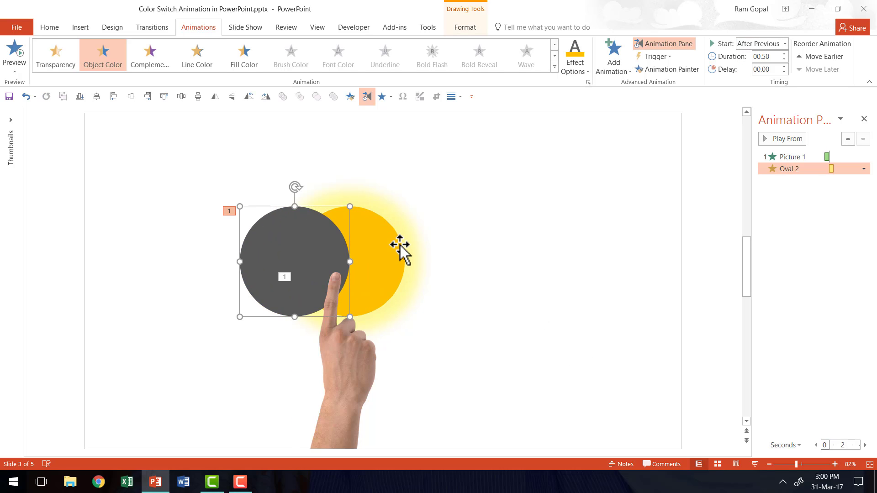
pyautogui.click(401, 245)
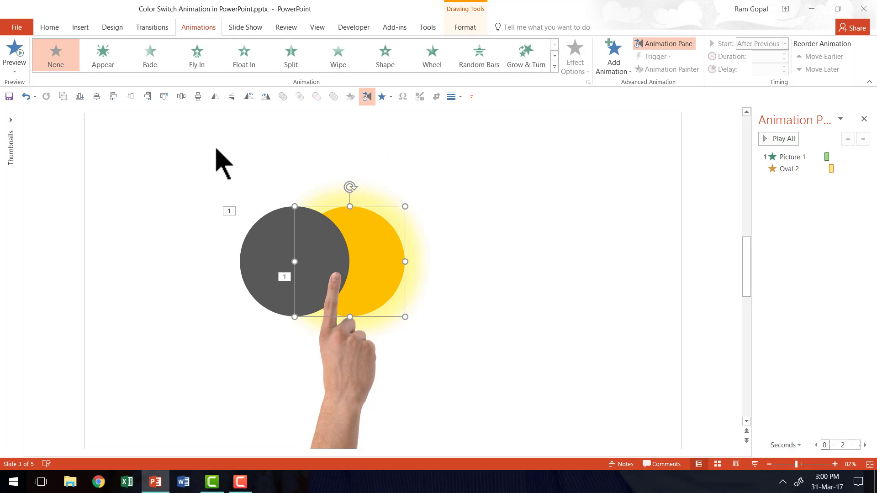
pyautogui.click(149, 58)
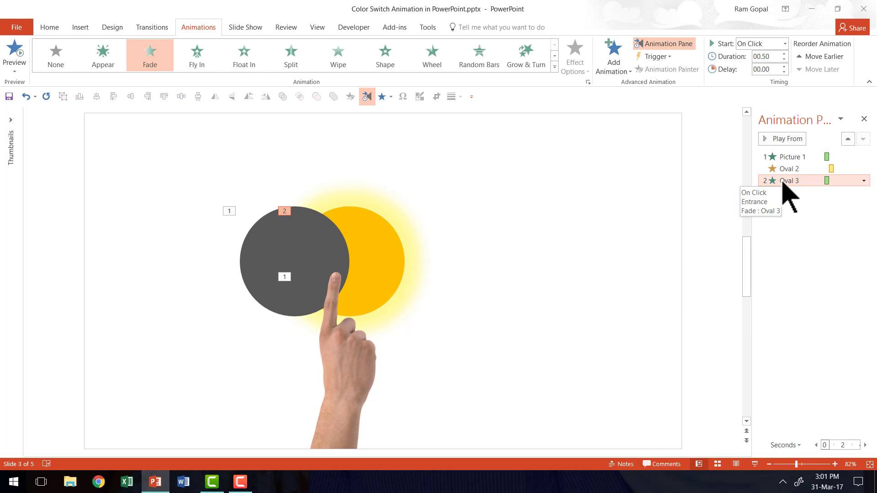
pyautogui.click(784, 43)
pyautogui.click(756, 67)
pyautogui.click(795, 159)
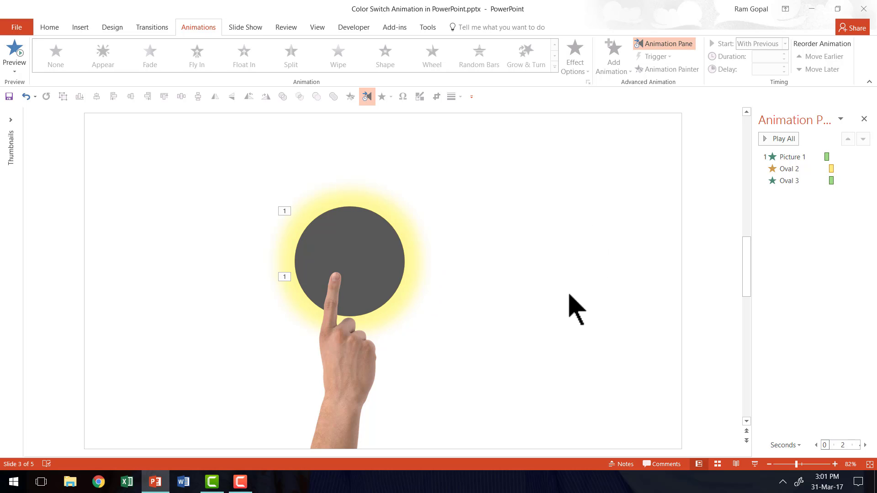
pyautogui.click(796, 181)
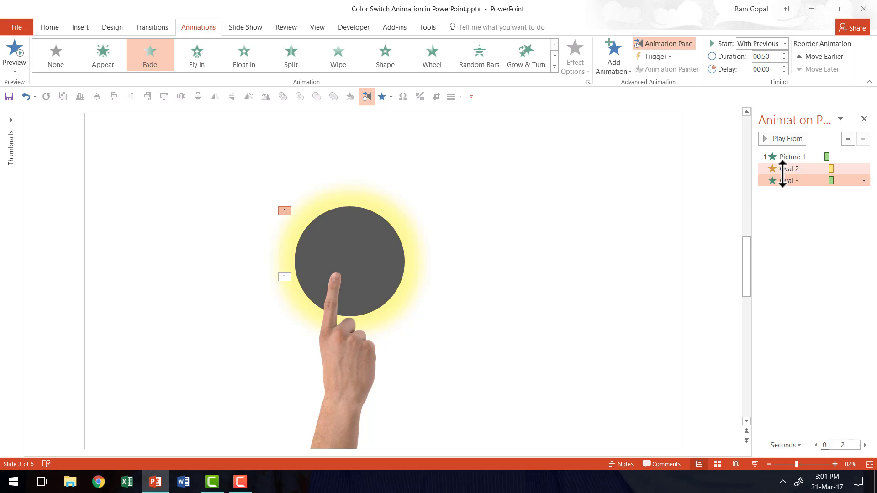
# Step: In the Oval 3 fade's effect settings, choose click.wav from the Sound list
pyautogui.click(864, 181)
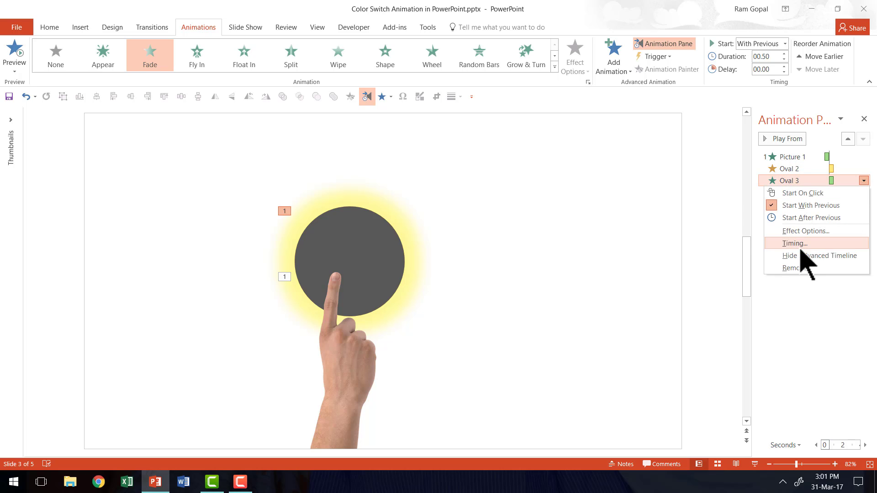
pyautogui.click(812, 232)
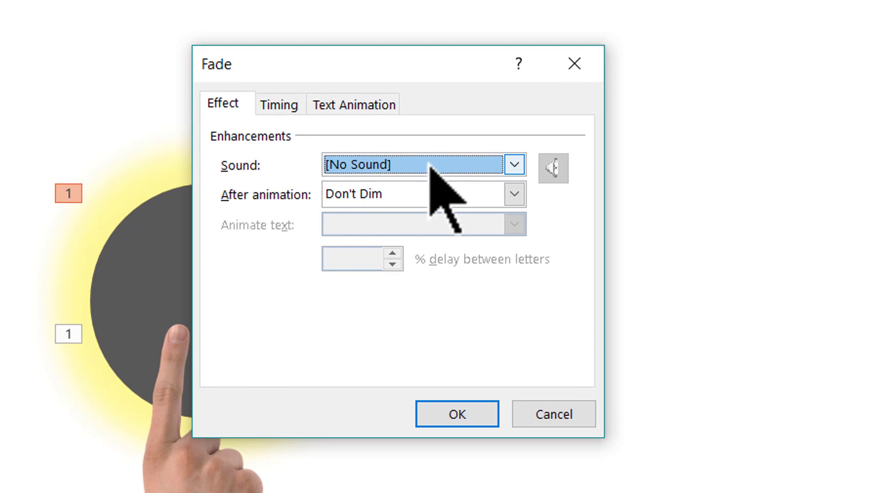
pyautogui.click(515, 165)
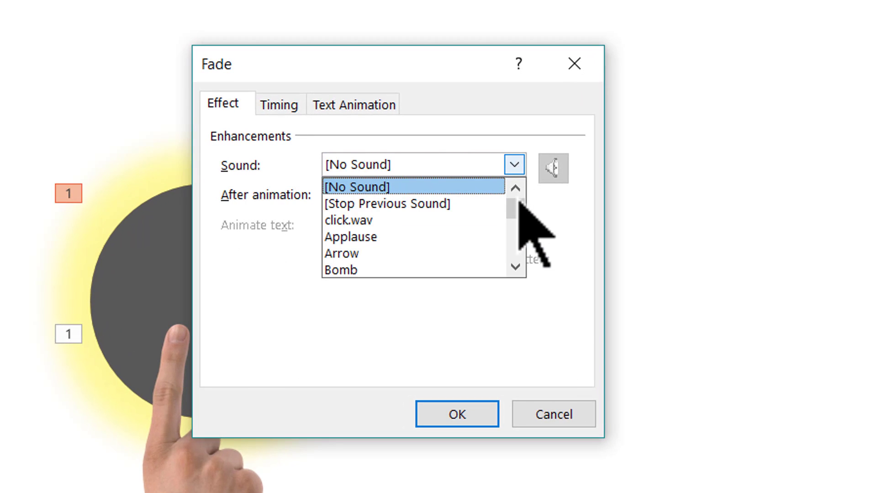
pyautogui.moveTo(519, 204); pyautogui.dragTo(519, 217)
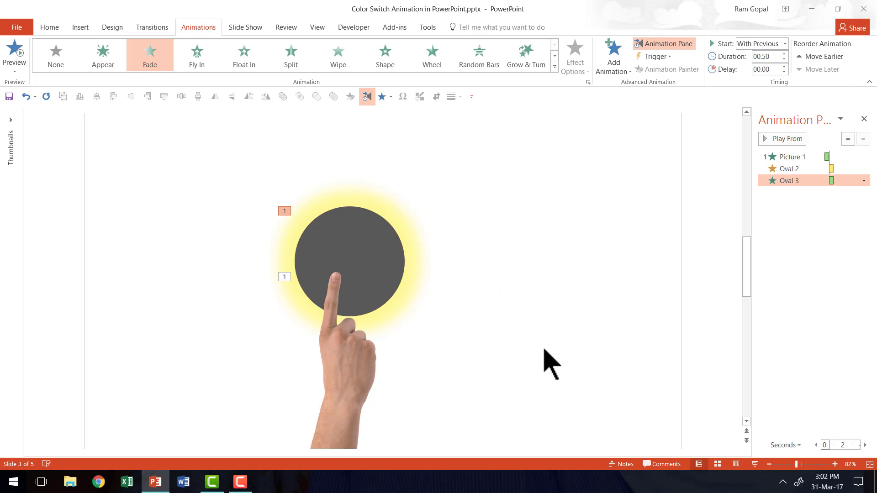
# Step: Draw a new circle matching the dark circle's size and place it to the left
pyautogui.click(591, 396)
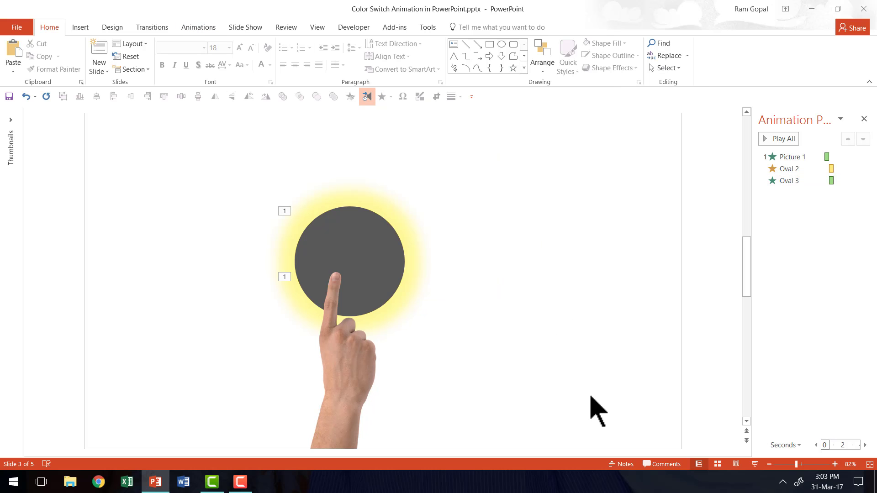
pyautogui.click(501, 44)
pyautogui.moveTo(304, 223); pyautogui.dragTo(398, 318)
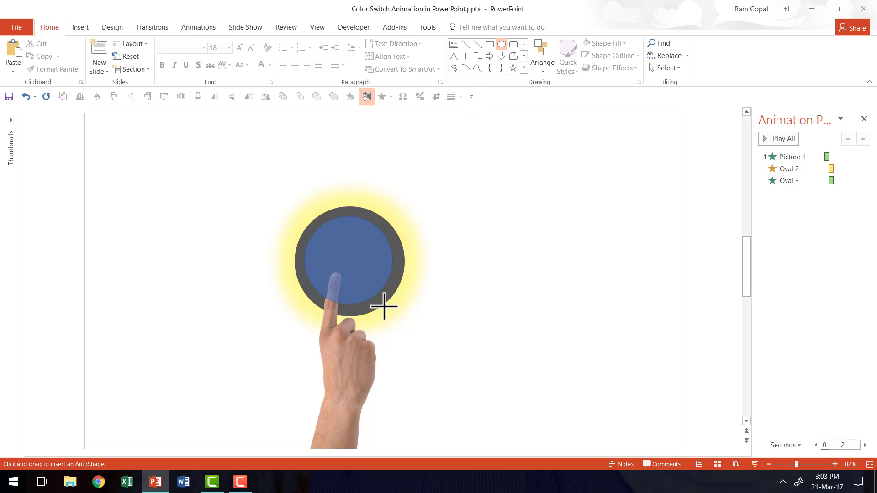
pyautogui.moveTo(343, 248); pyautogui.dragTo(335, 239)
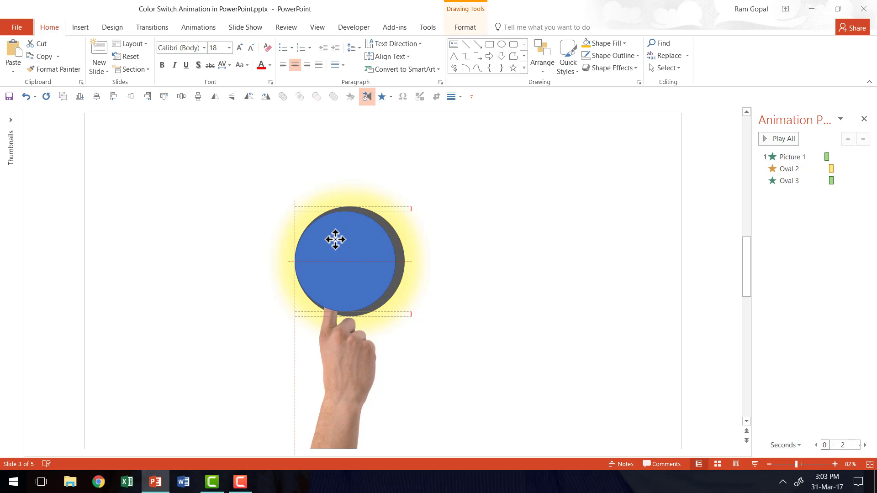
pyautogui.moveTo(395, 307); pyautogui.dragTo(399, 316)
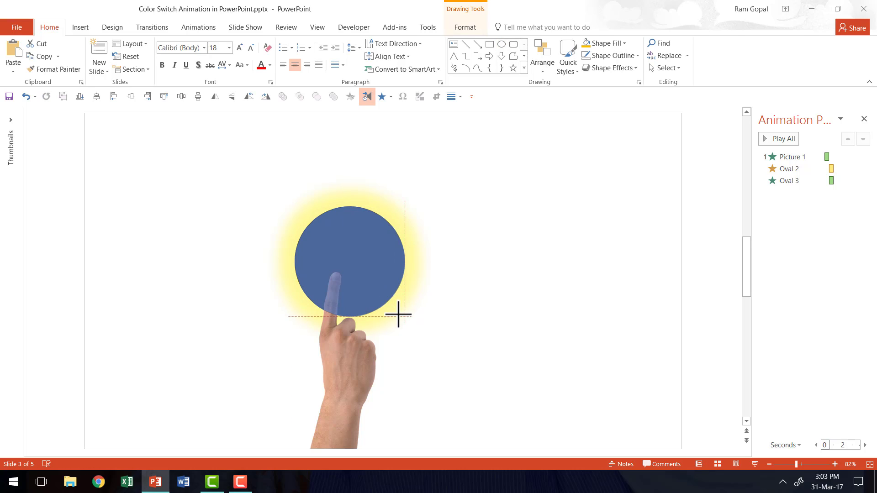
pyautogui.moveTo(354, 245); pyautogui.dragTo(197, 236)
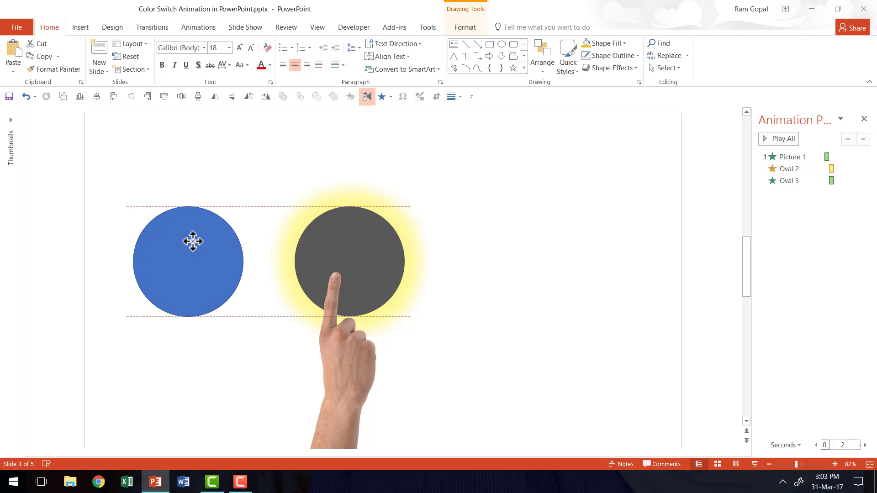
# Step: Copy the circle to the right, then make both side circles dark grey with no outline
pyautogui.moveTo(196, 237)
pyautogui.mouseDown()
pyautogui.moveTo(187, 257)
pyautogui.moveTo(500, 265)
pyautogui.mouseUp()
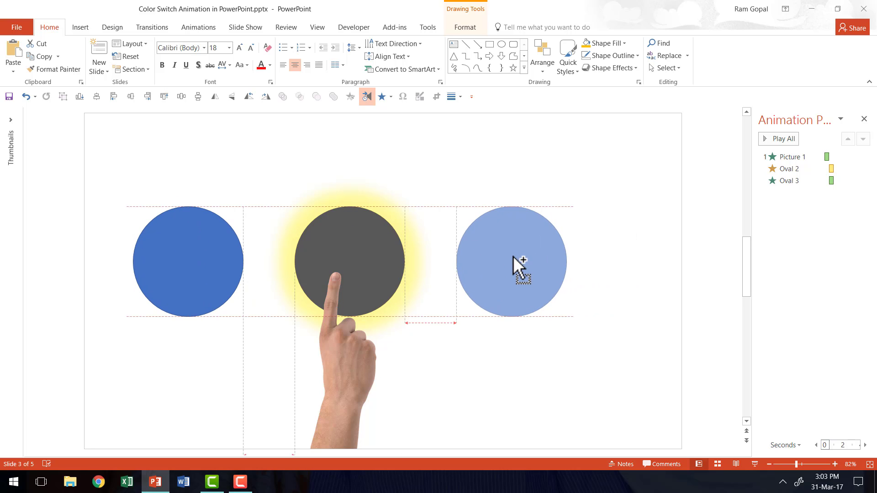
pyautogui.keyDown('shift'); pyautogui.click(220, 256); pyautogui.keyUp('shift')
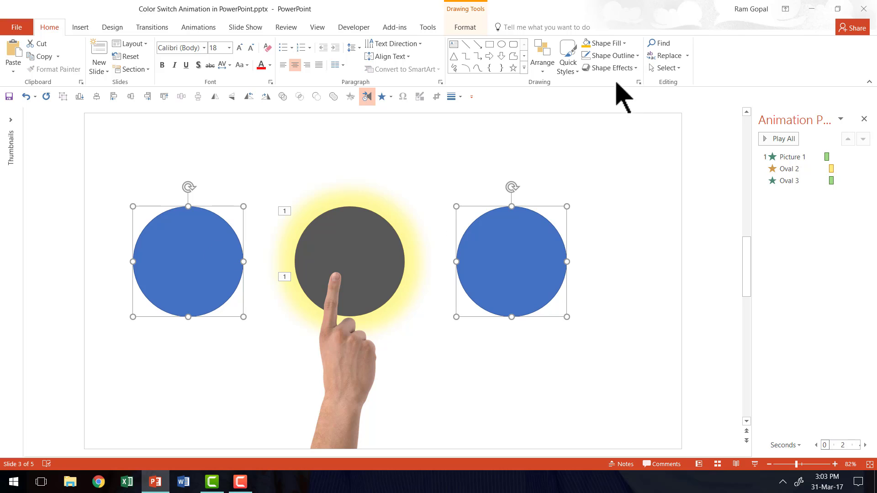
pyautogui.click(605, 44)
pyautogui.click(595, 91)
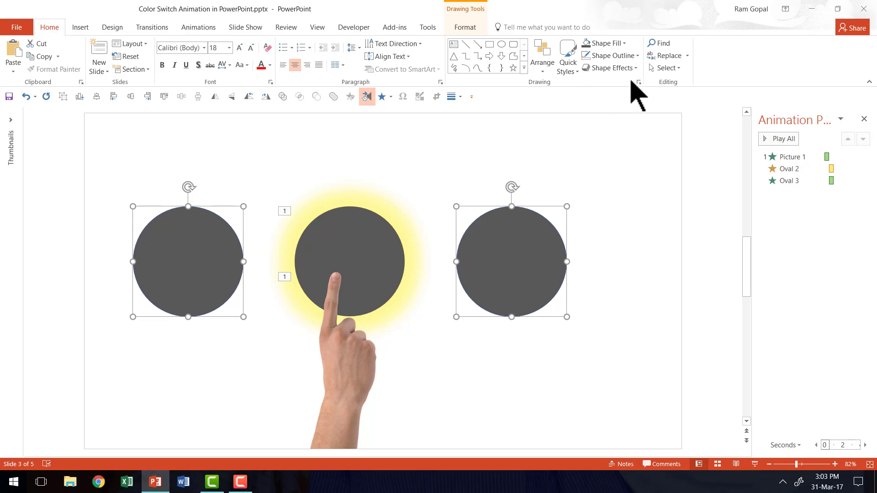
pyautogui.click(613, 55)
pyautogui.click(617, 153)
pyautogui.click(647, 274)
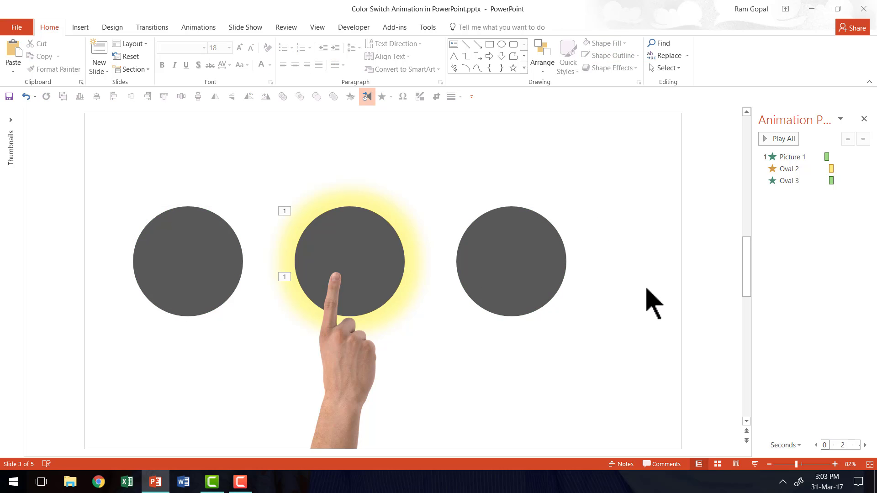